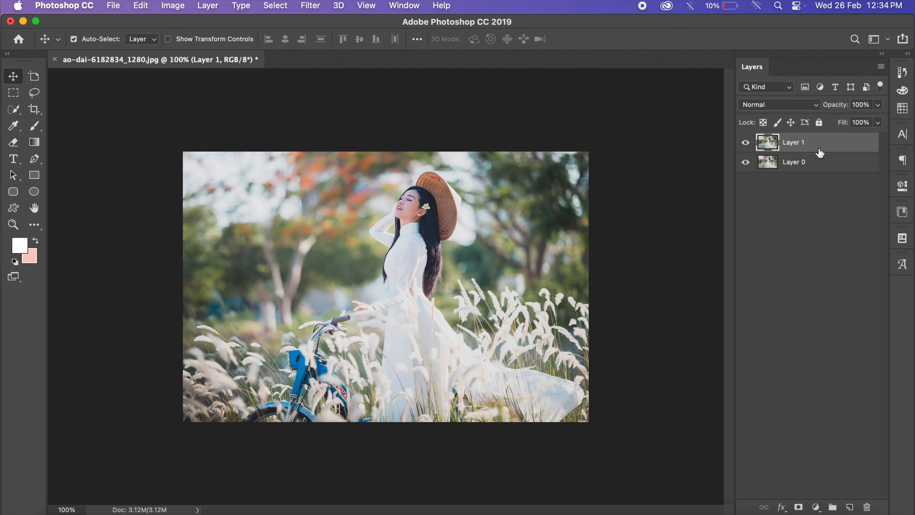
- Apply the Camera Raw Filter to Layer 1 with Exposure -0.15, Contrast +20, Highlights -100, Shadows +85 and Blacks -77
left_click(315, 9)
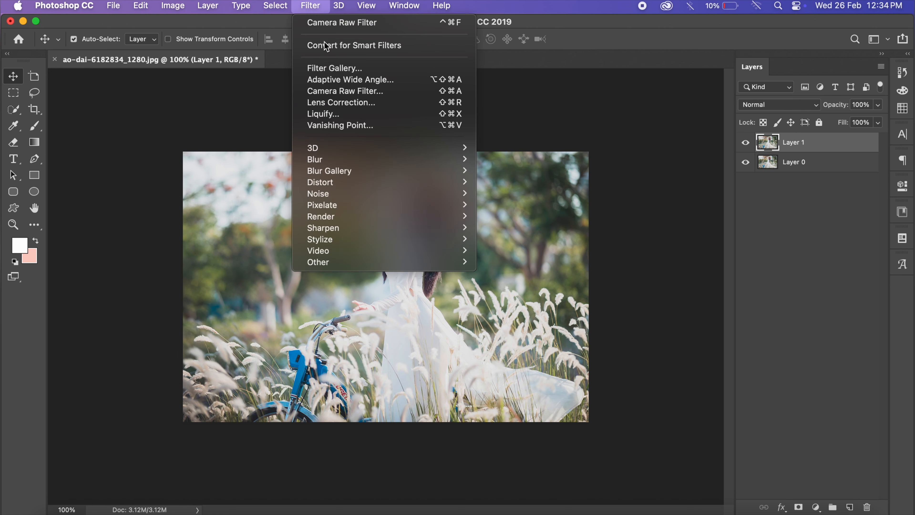
left_click(339, 89)
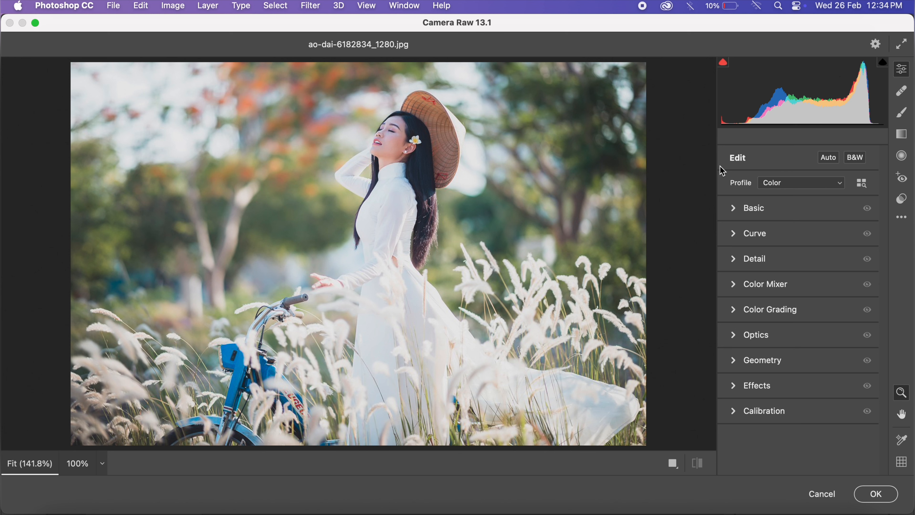
left_click(735, 211)
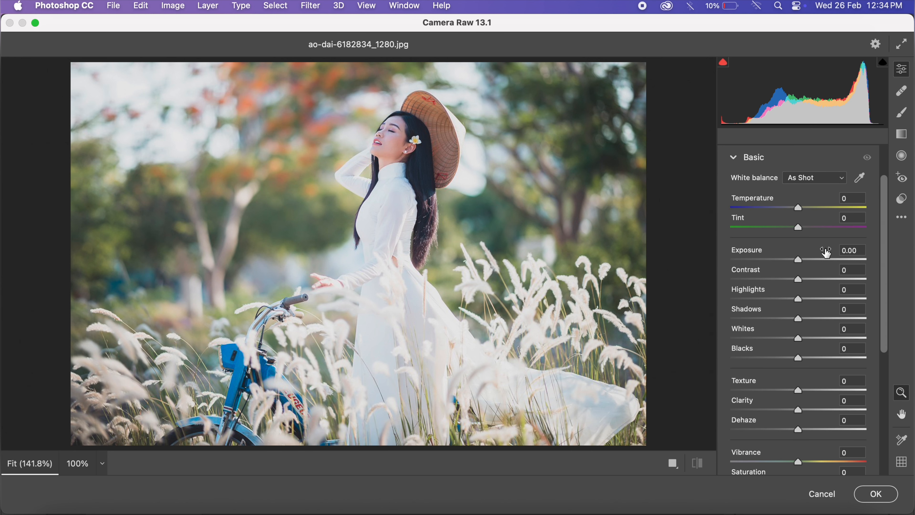
left_click_drag(802, 264, 701, 293)
left_click_drag(799, 321, 853, 320)
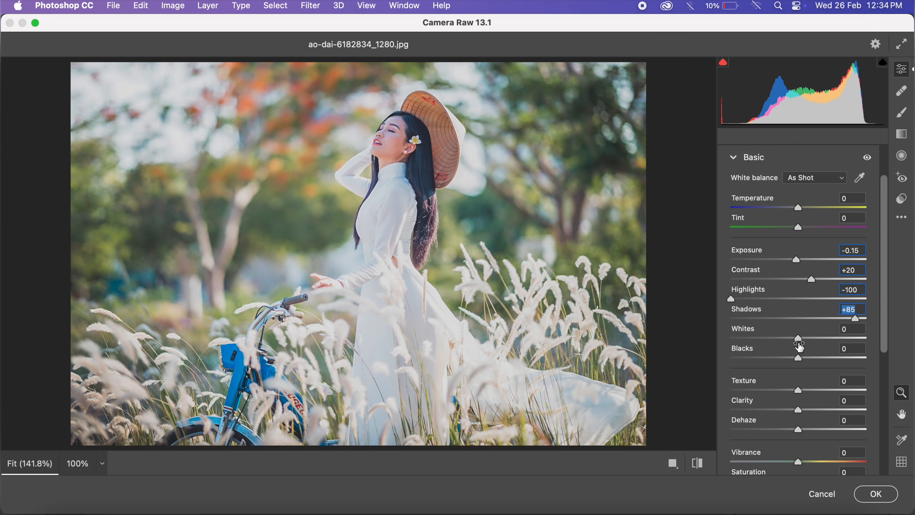
left_click_drag(799, 360, 746, 356)
- Adjust the photo's white balance to Temperature +3 and Tint -10
scroll(824, 275, "up", 3)
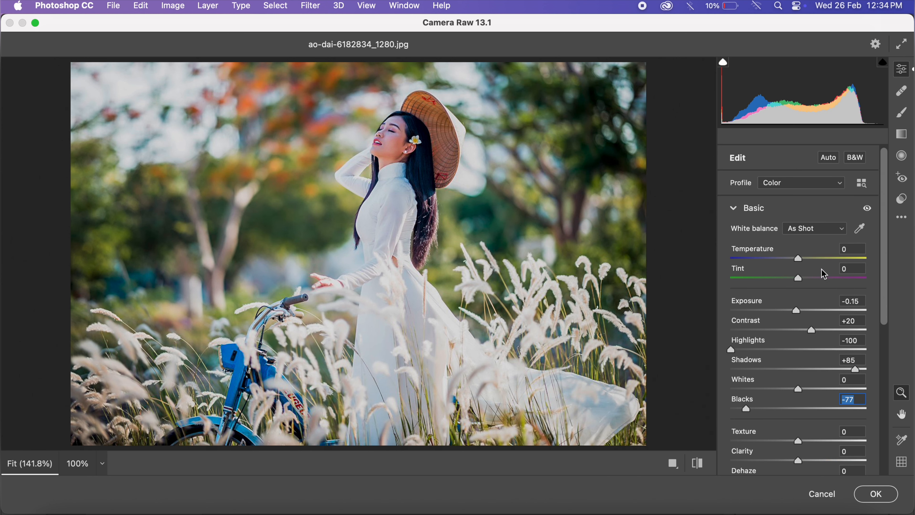
left_click_drag(804, 265, 795, 284)
left_click(801, 283)
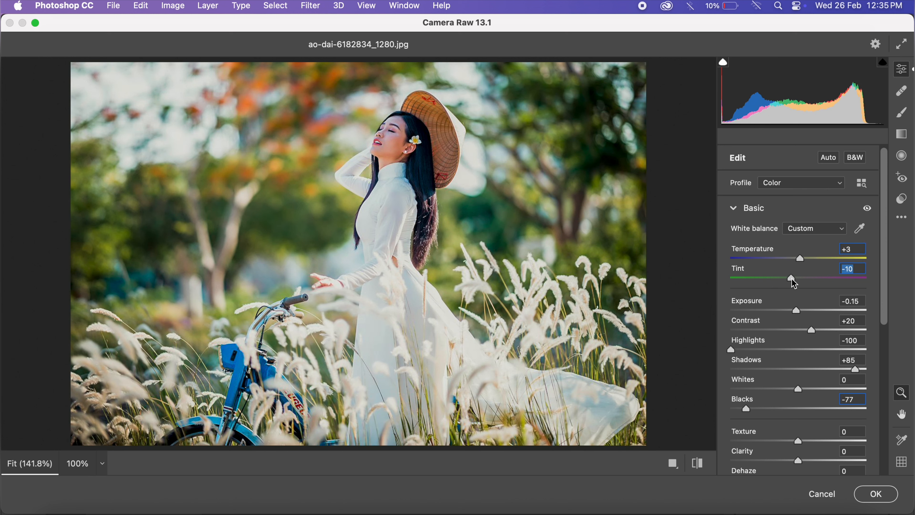
- Set Vibrance to +44, Texture to -54 and Clarity to +47 in the Basic adjustments
scroll(799, 343, "down", 5)
left_click_drag(800, 383, 829, 387)
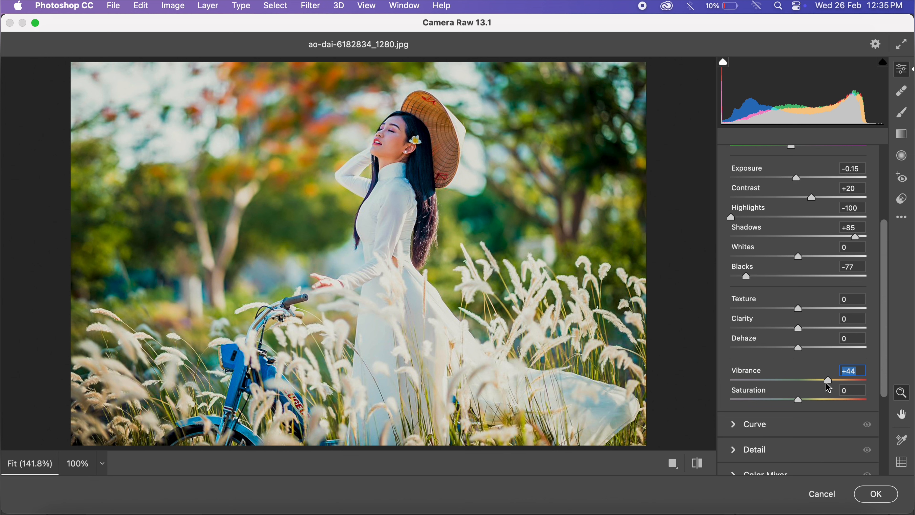
scroll(828, 388, "up", 2)
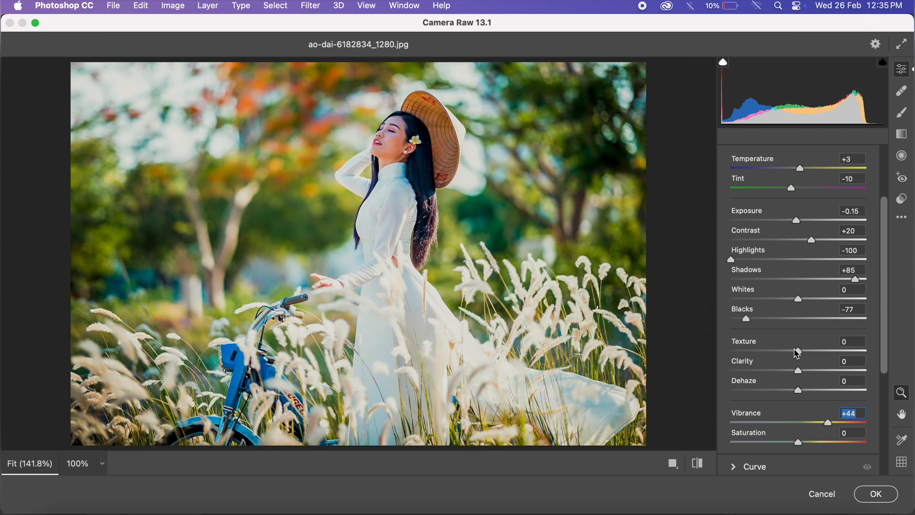
left_click_drag(798, 354, 830, 370)
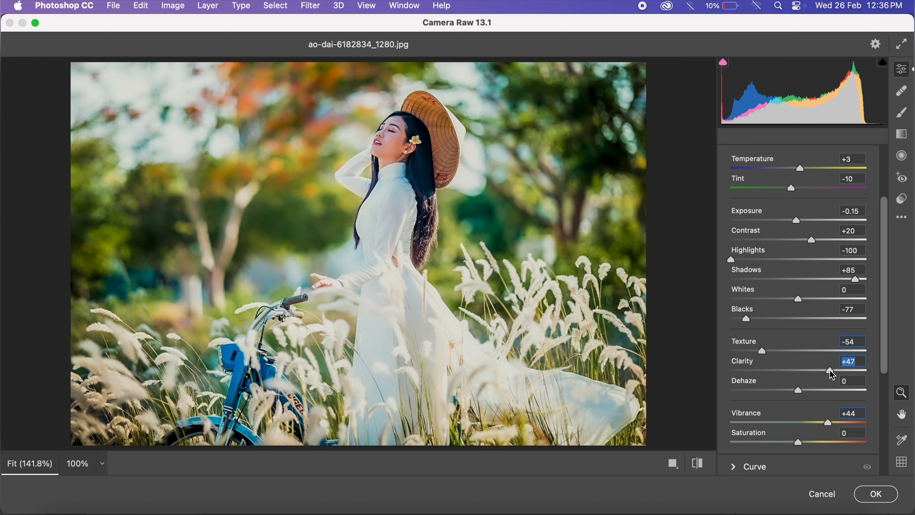
scroll(832, 376, "down", 5)
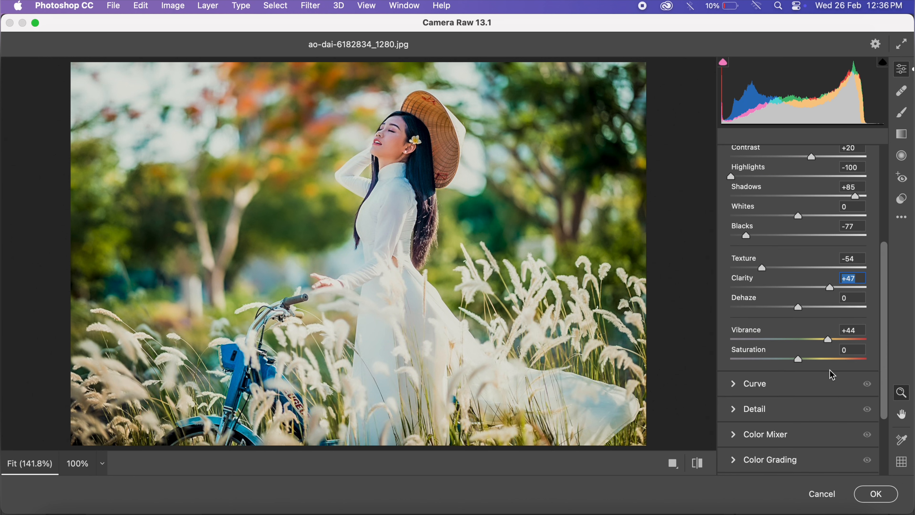
scroll(819, 343, "up", 8)
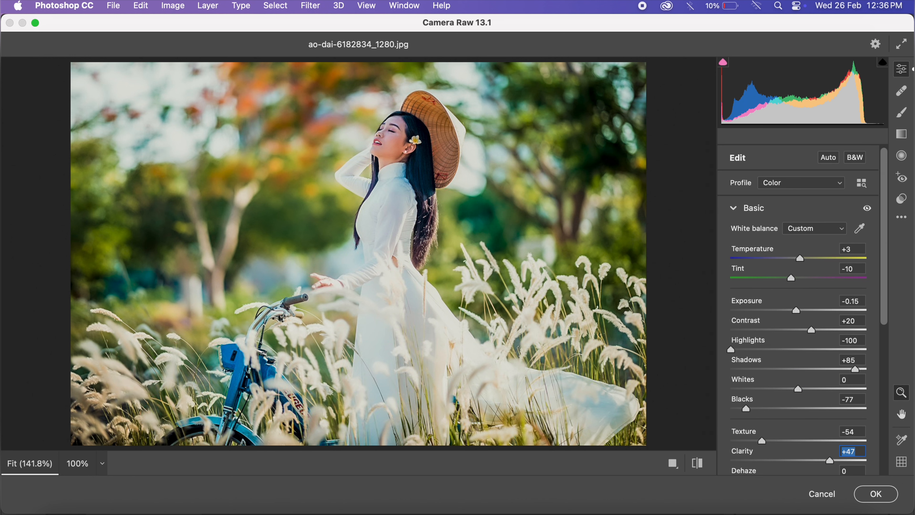
left_click(733, 209)
- Darken the photo's corners with an Optics Vignette of -23
left_click(733, 335)
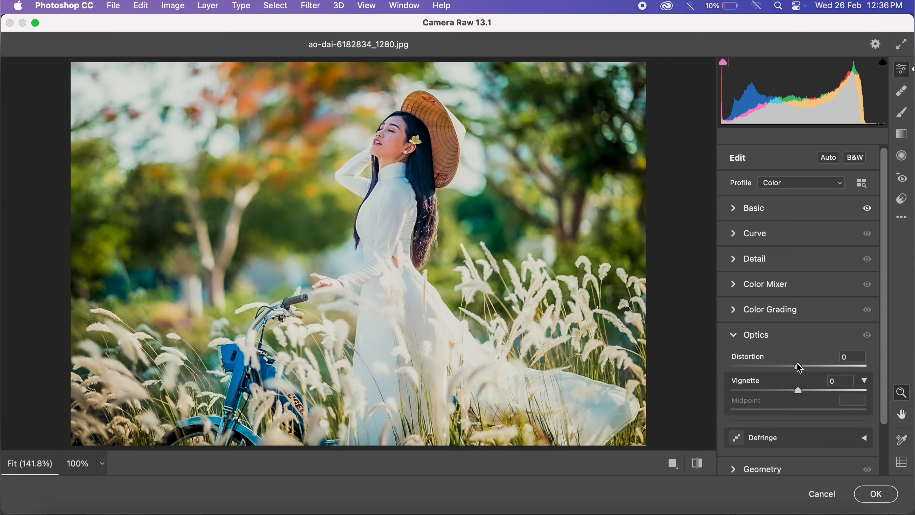
scroll(797, 364, "down", 3)
left_click_drag(797, 340, 784, 341)
left_click(832, 332)
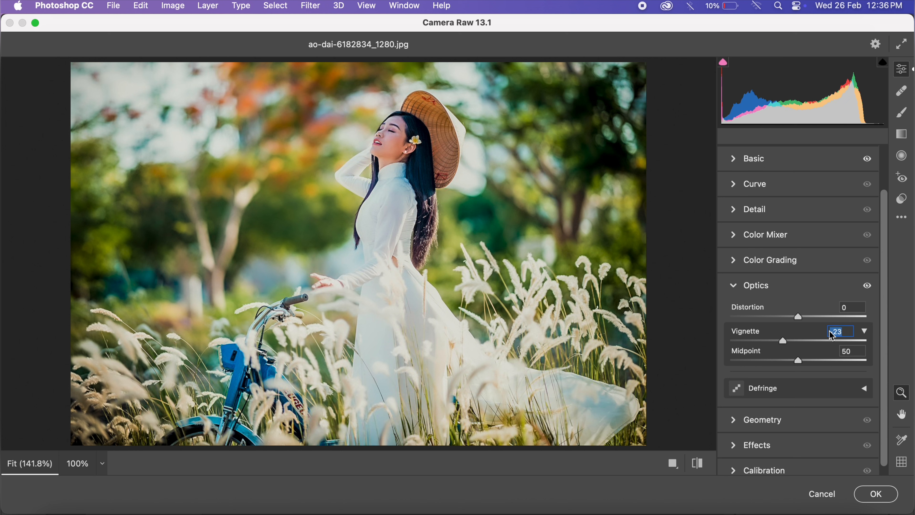
left_click(865, 332)
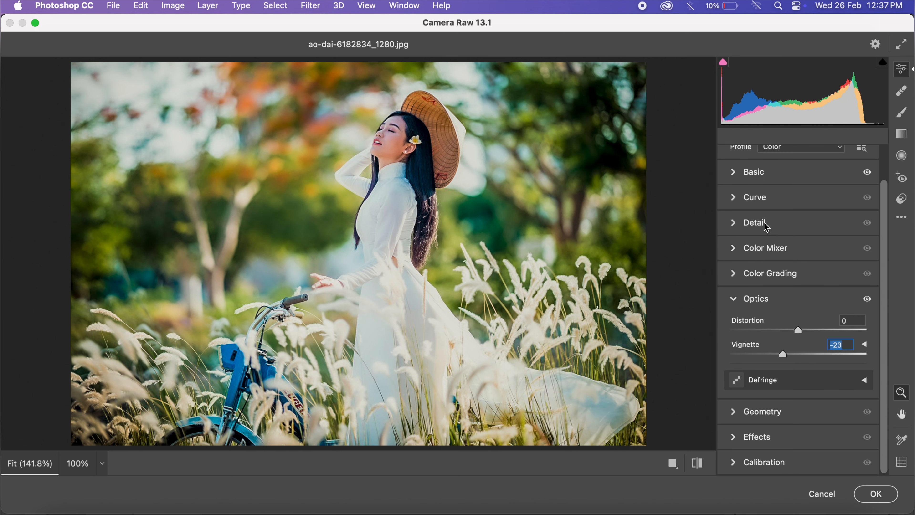
- Shape the overall point curve with the black point at output 10, shadows at 62 to 57 and highlights at 193 to 199
left_click(733, 199)
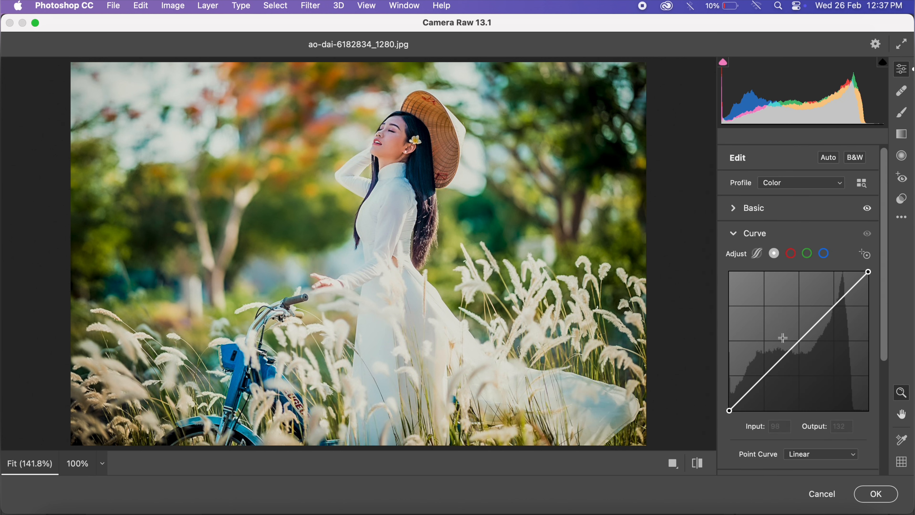
mouse_move(729, 410)
left_mouse_down()
mouse_move(726, 389)
mouse_move(721, 404)
left_mouse_up()
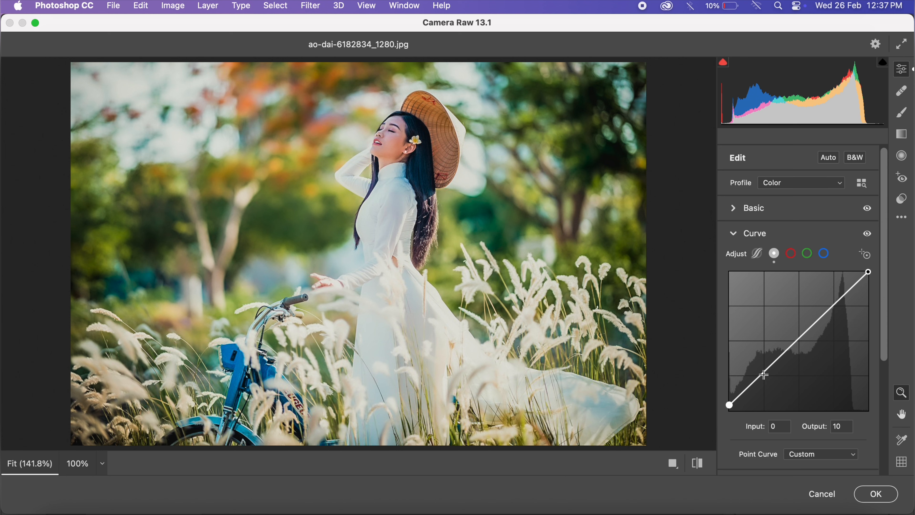
left_click_drag(767, 382, 770, 374)
left_click_drag(839, 305, 832, 303)
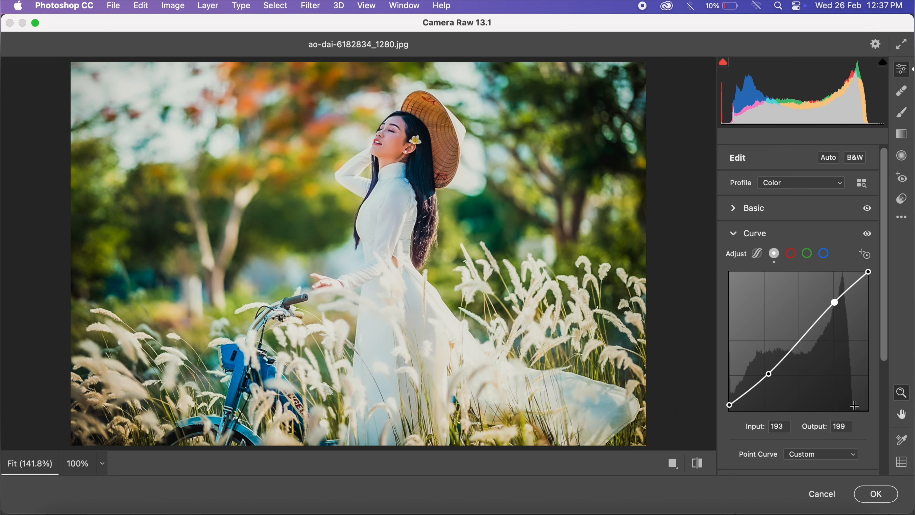
left_click_drag(770, 374, 762, 379)
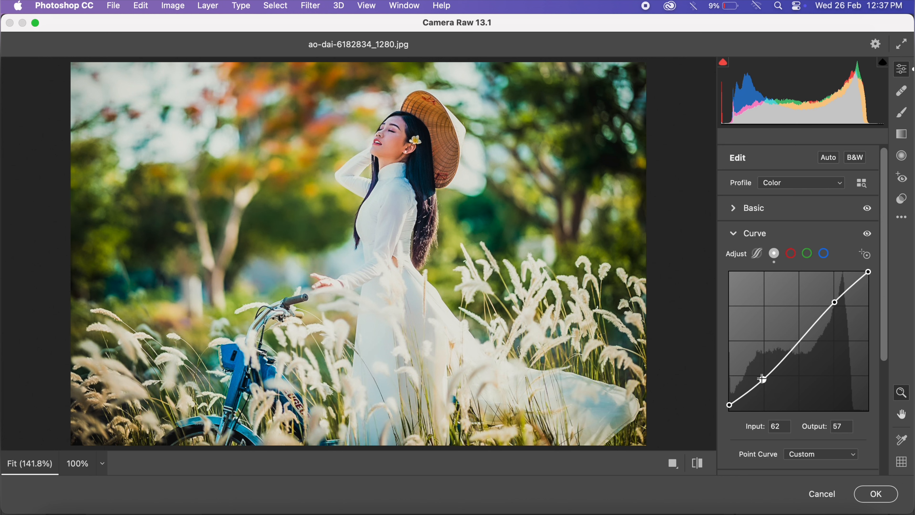
- Bend the blue channel curve down with a midtone point at input 138 and output 118
left_click(824, 254)
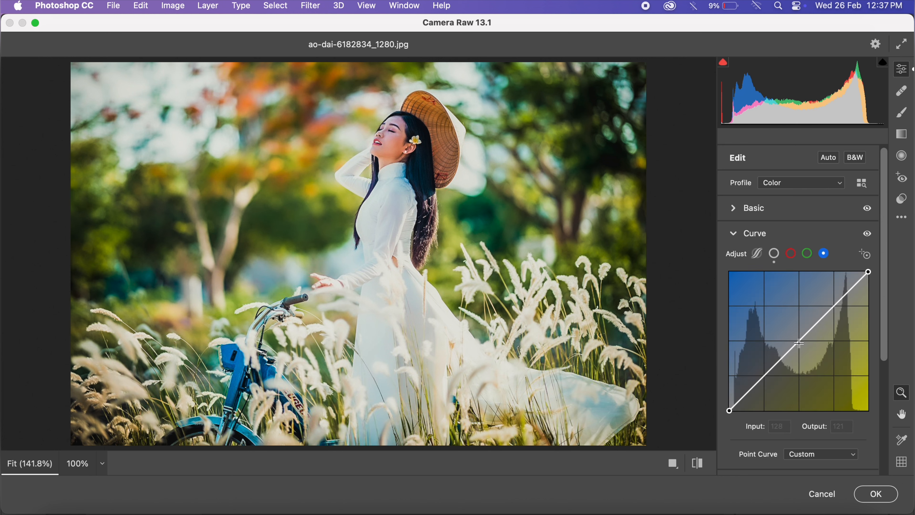
left_click_drag(800, 343, 806, 341)
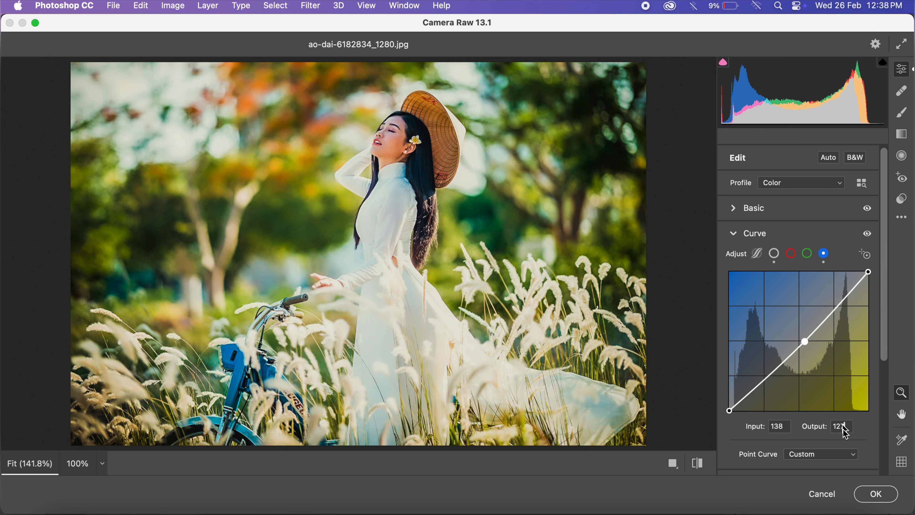
key("BackSpace")
key("BackSpace")
type("18")
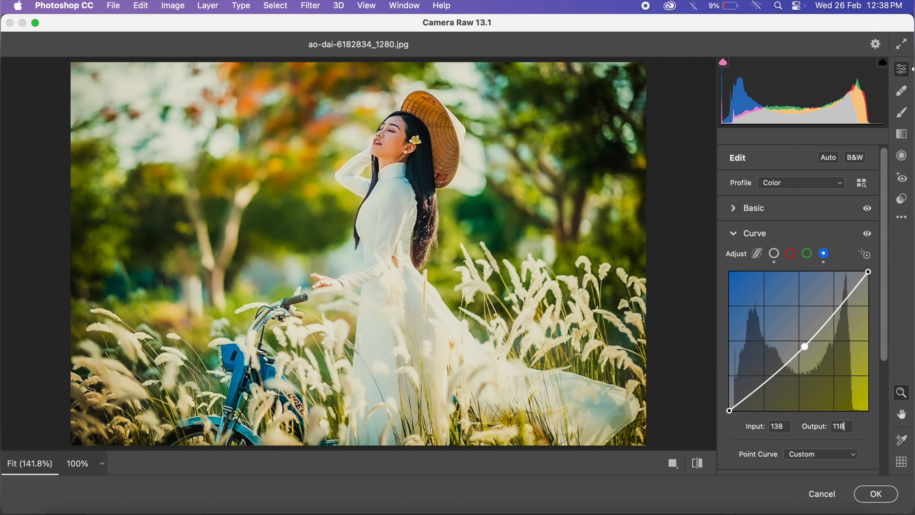
left_click(737, 238)
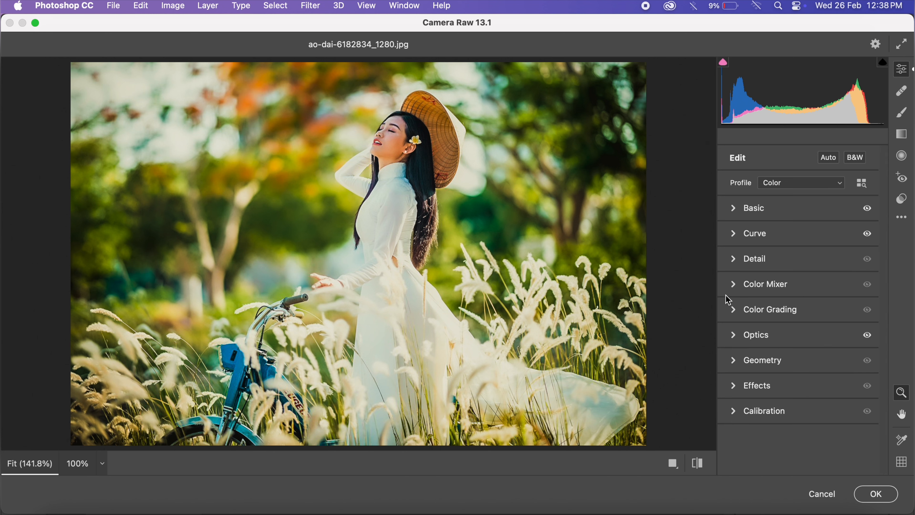
- Shift the Color Mixer hues, setting Oranges to -2 and Aquas to +4
left_click(733, 284)
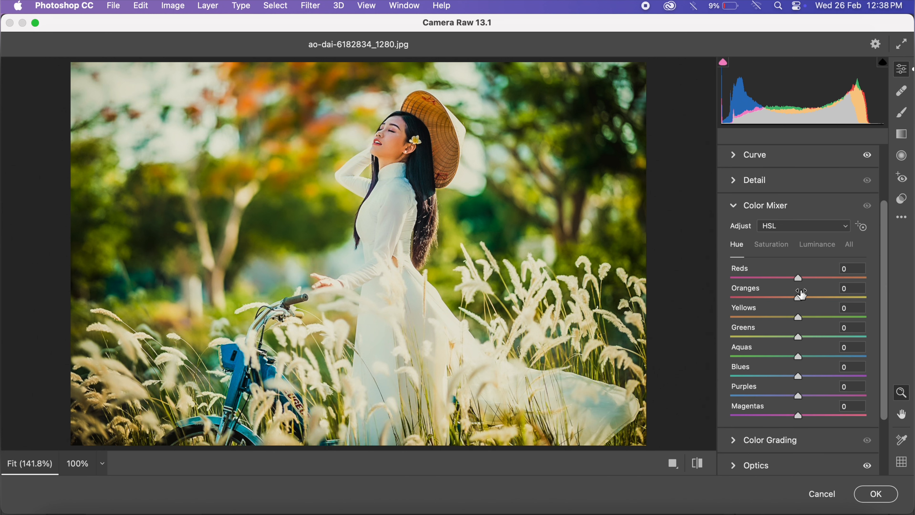
left_click_drag(799, 298, 797, 297)
left_click(798, 356)
left_click_drag(798, 356, 801, 355)
- Set the Color Mixer saturation to Reds +30, Oranges -46 and Yellows, Greens and Aquas -100, and fully desaturate Blues
left_click(774, 244)
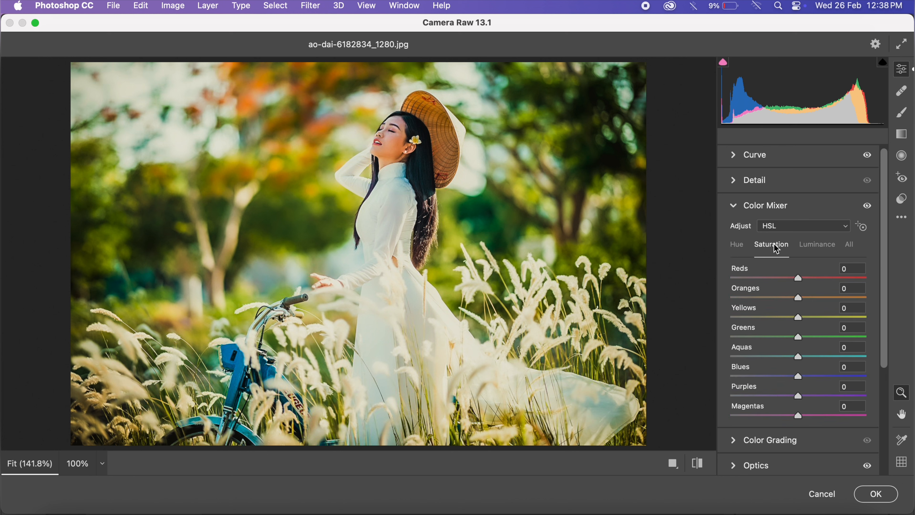
left_click(798, 278)
left_click_drag(799, 278, 718, 318)
left_click(798, 297)
left_click_drag(798, 338, 716, 337)
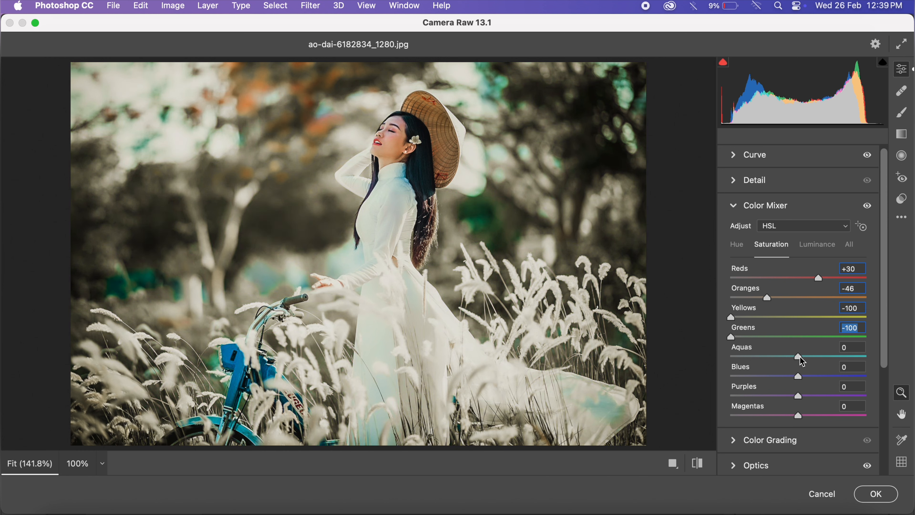
left_click_drag(800, 357, 722, 360)
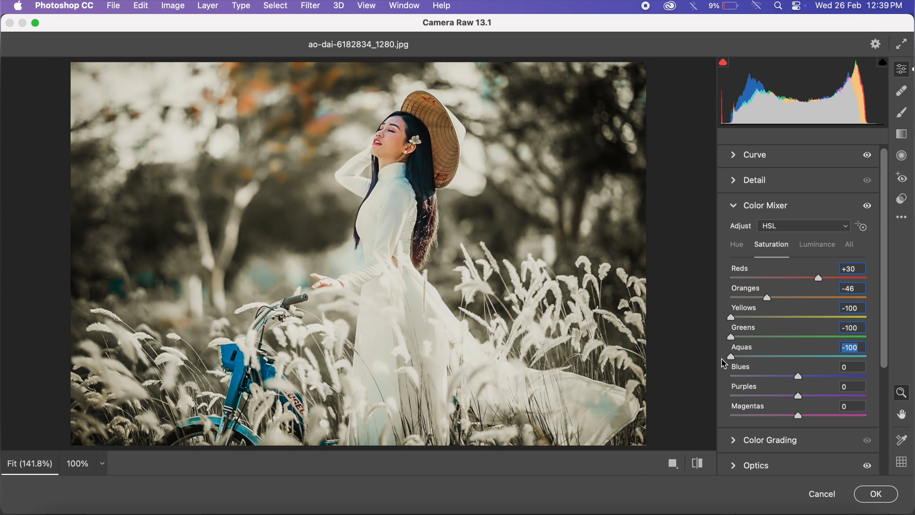
left_click_drag(798, 376, 720, 376)
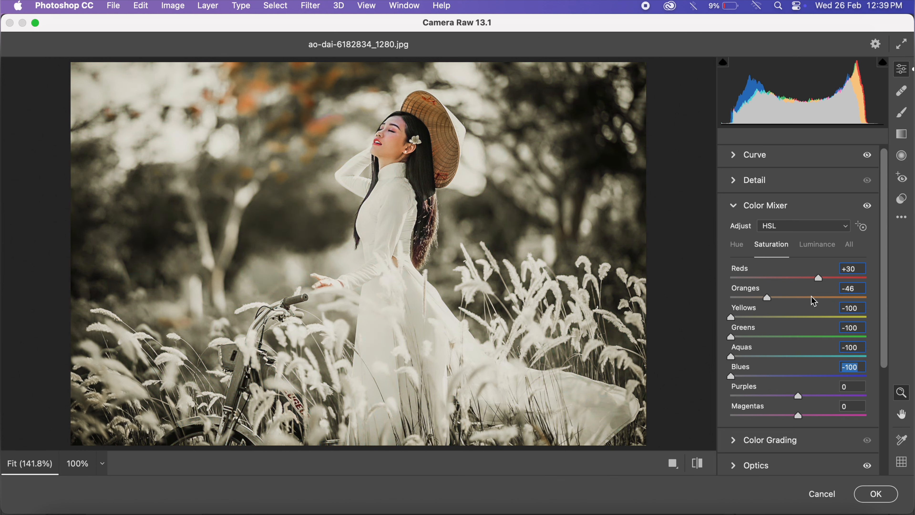
left_click(732, 206)
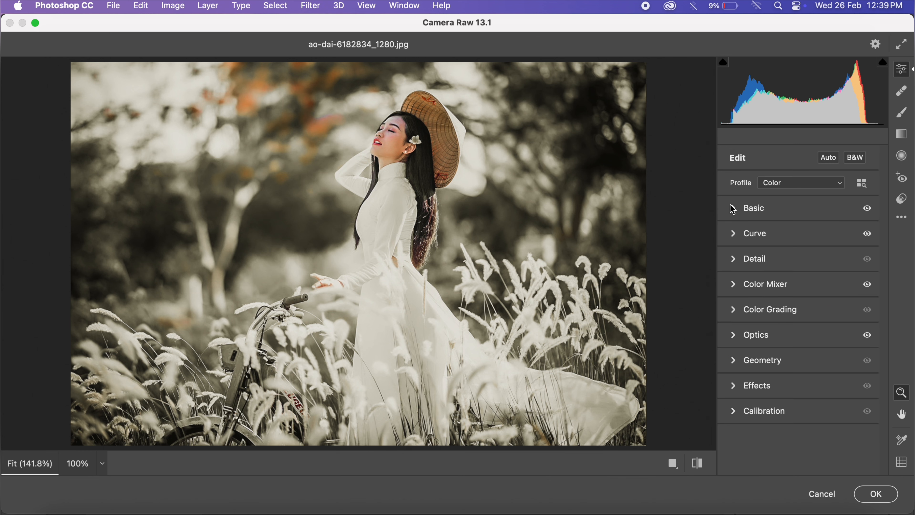
- Tint the shadows in Color Grading with Hue 224 and Saturation 11, with Blending at 100
left_click(735, 311)
left_click(793, 186)
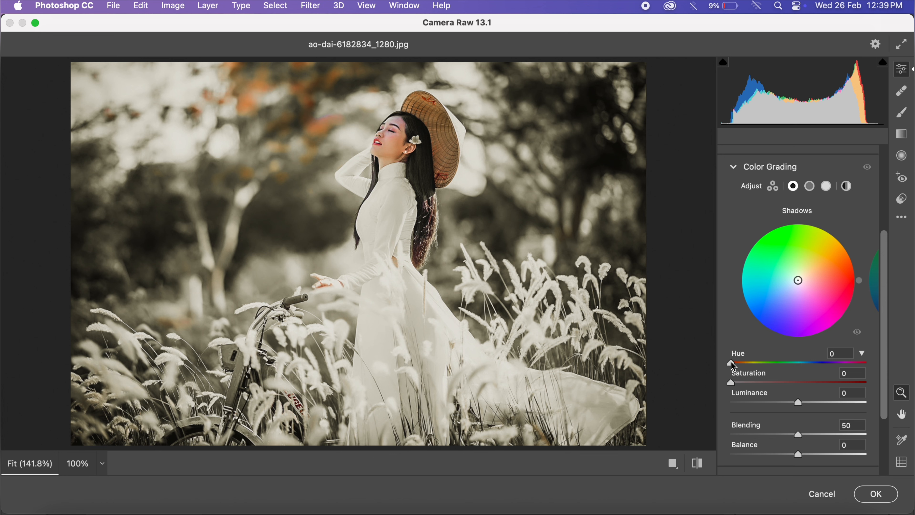
left_click_drag(732, 363, 816, 365)
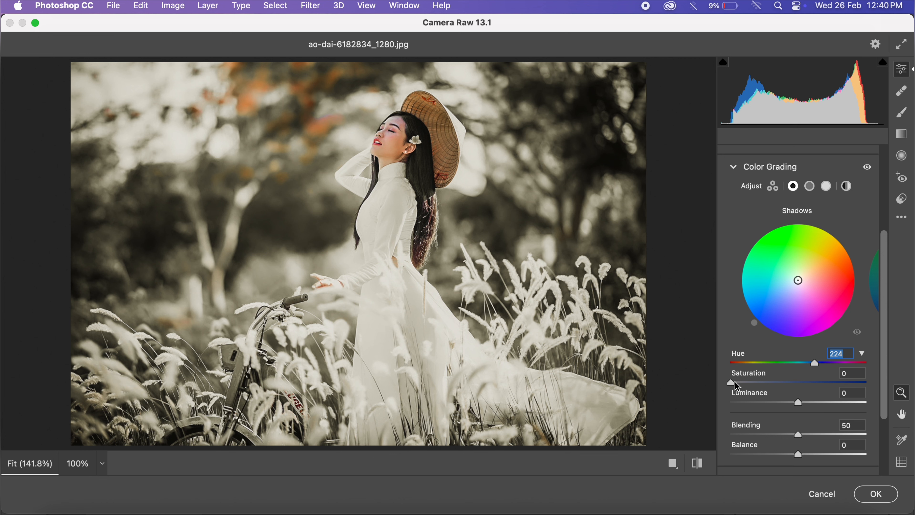
left_click_drag(735, 381, 750, 382)
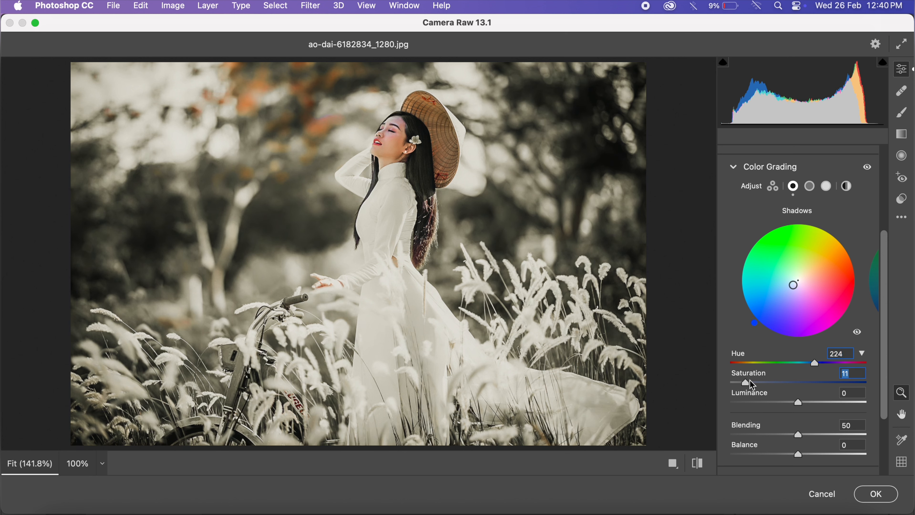
left_click_drag(798, 435, 874, 434)
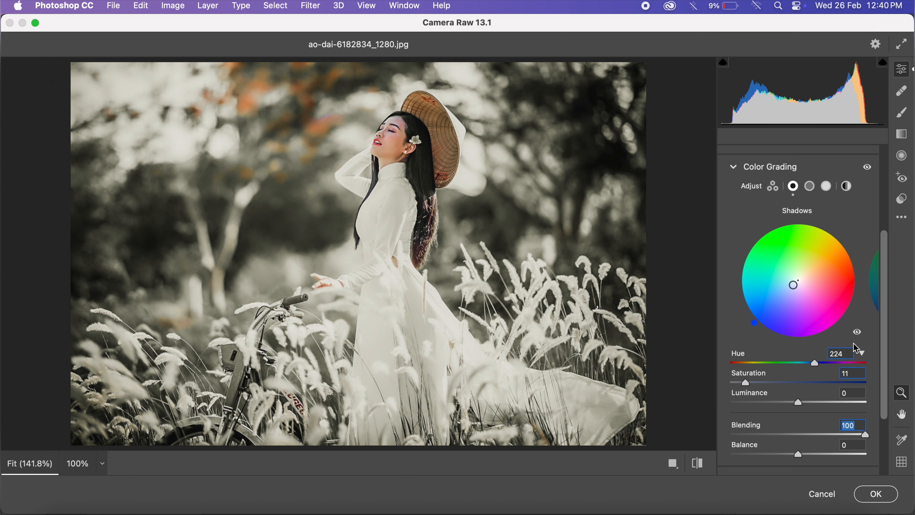
- Tint the highlights in Color Grading with Hue 68 and Saturation 11
left_click(827, 186)
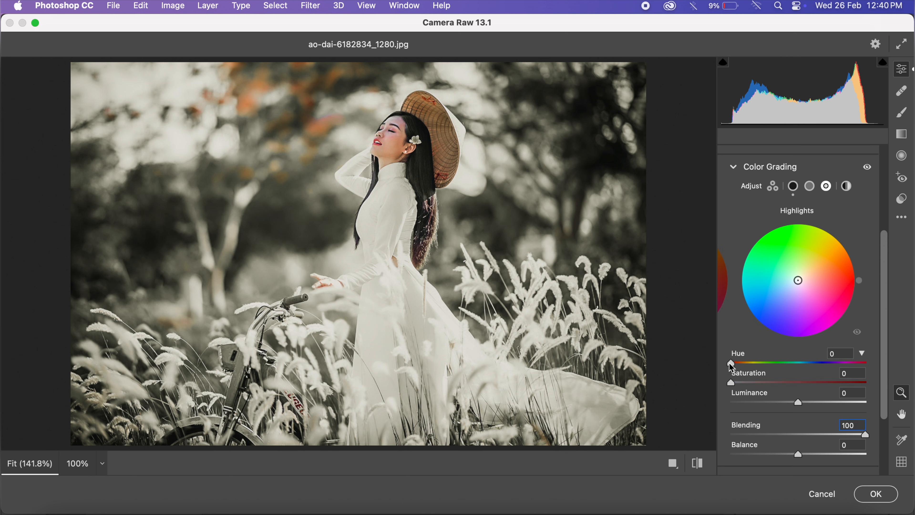
mouse_move(732, 364)
left_mouse_down()
mouse_move(759, 367)
mouse_move(745, 383)
left_mouse_up()
left_click(732, 384)
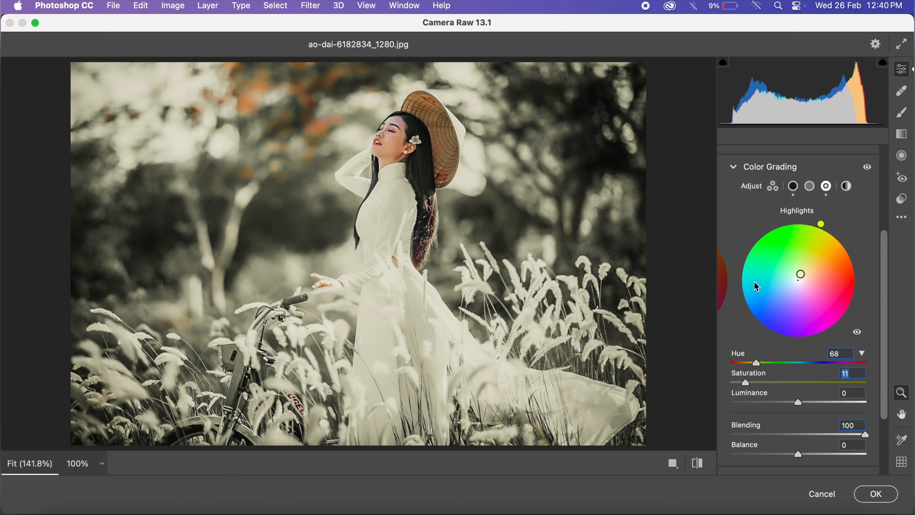
left_click(735, 167)
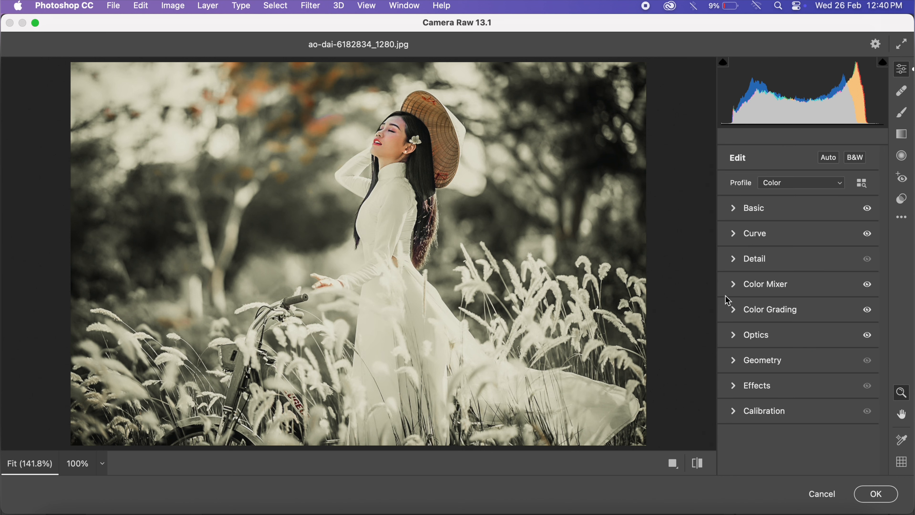
- Set the Detail adjustments to Sharpening 21, Noise Reduction 56 and Color Noise Reduction 60
left_click(734, 338)
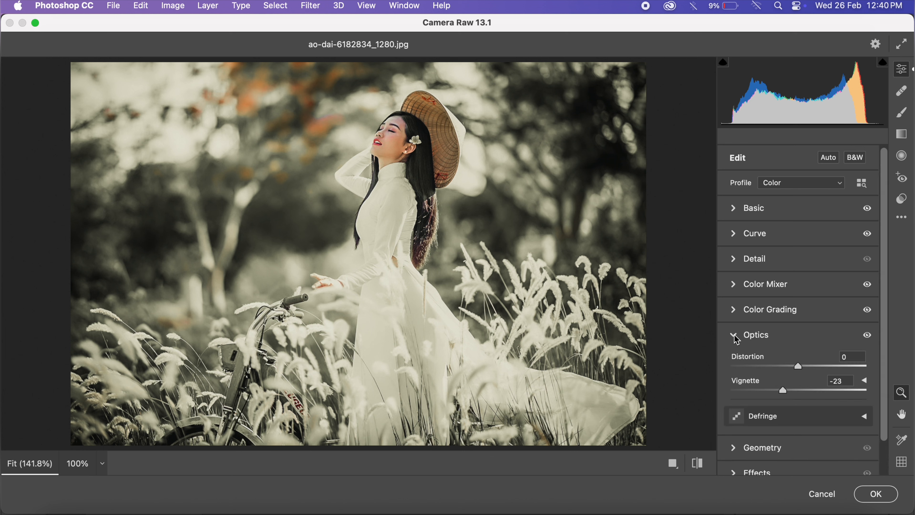
left_click(735, 259)
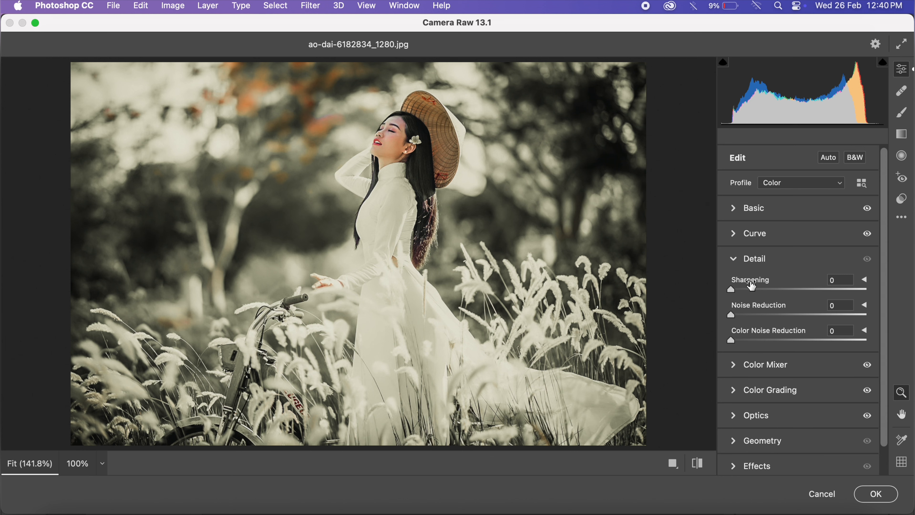
left_click(743, 291)
left_click_drag(742, 288, 807, 315)
left_click_drag(732, 340, 822, 339)
left_click_drag(820, 338, 818, 338)
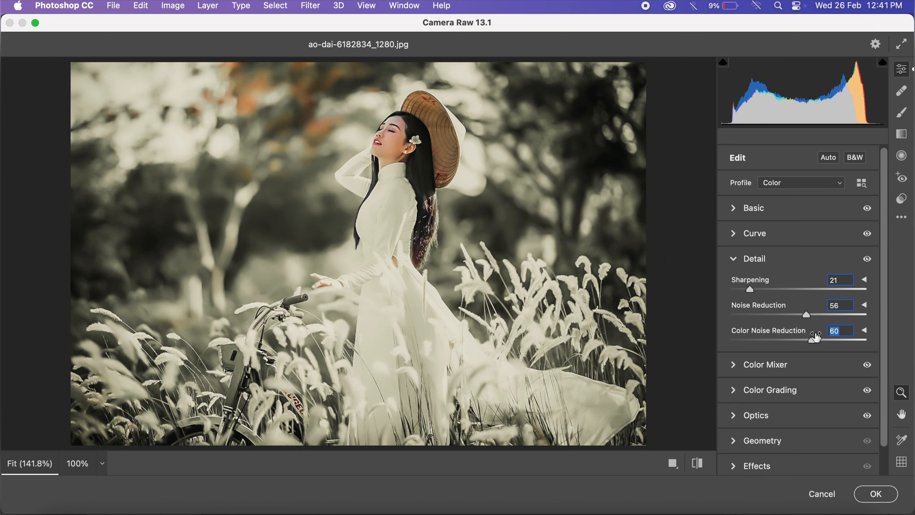
left_click(739, 265)
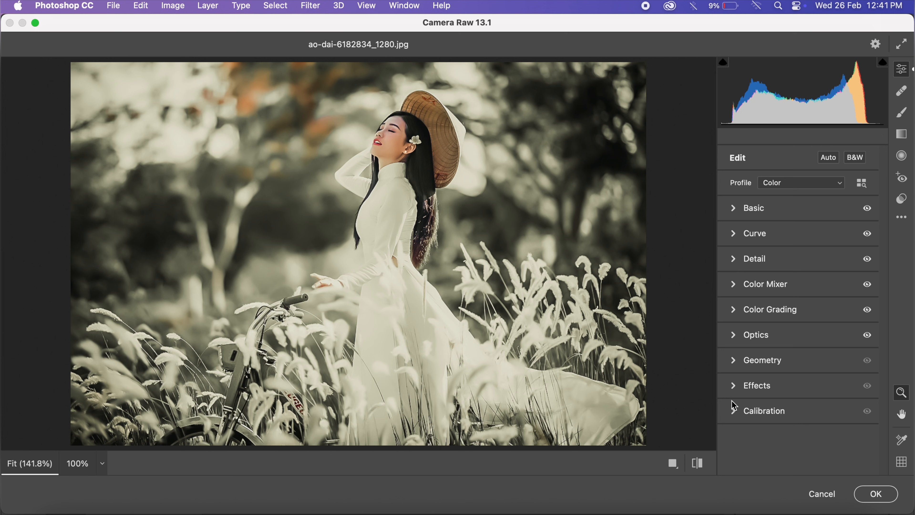
- Show the detailed Vignetting options in the Effects adjustments
left_click(734, 386)
left_click(735, 391)
left_click(739, 388)
scroll(738, 387, "down", 1)
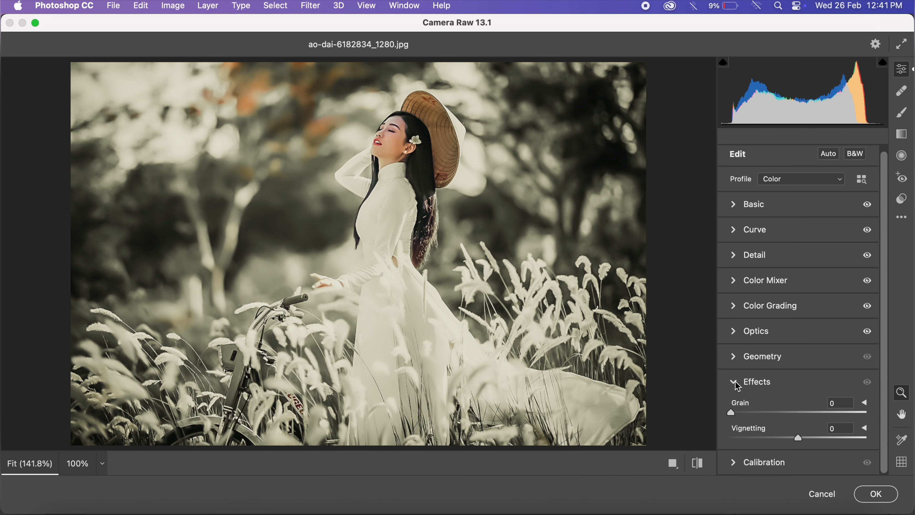
left_click(864, 430)
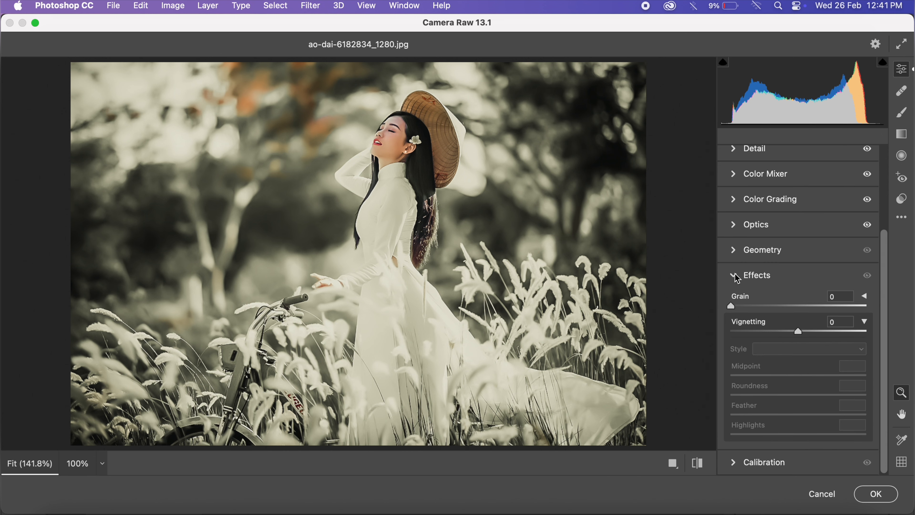
scroll(748, 208, "up", 3)
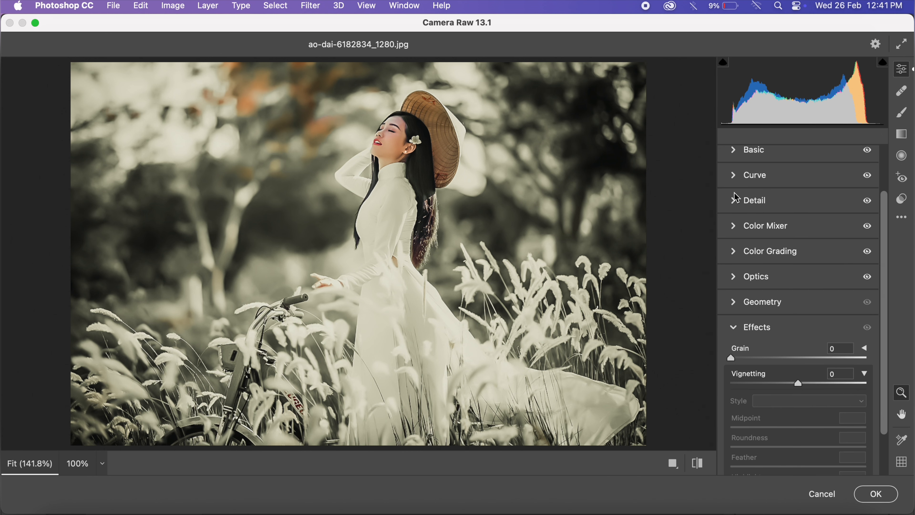
- Clear the Vignette value in the Optics adjustments
left_click(736, 199)
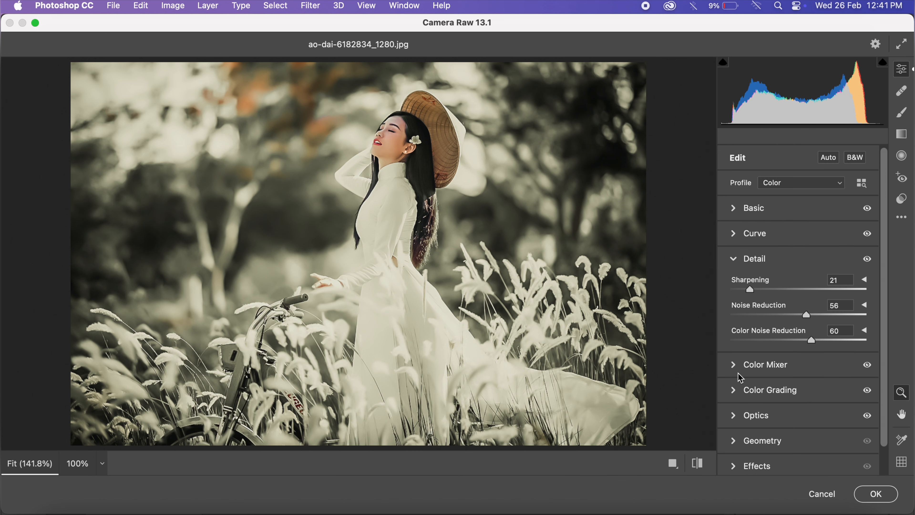
left_click(732, 422)
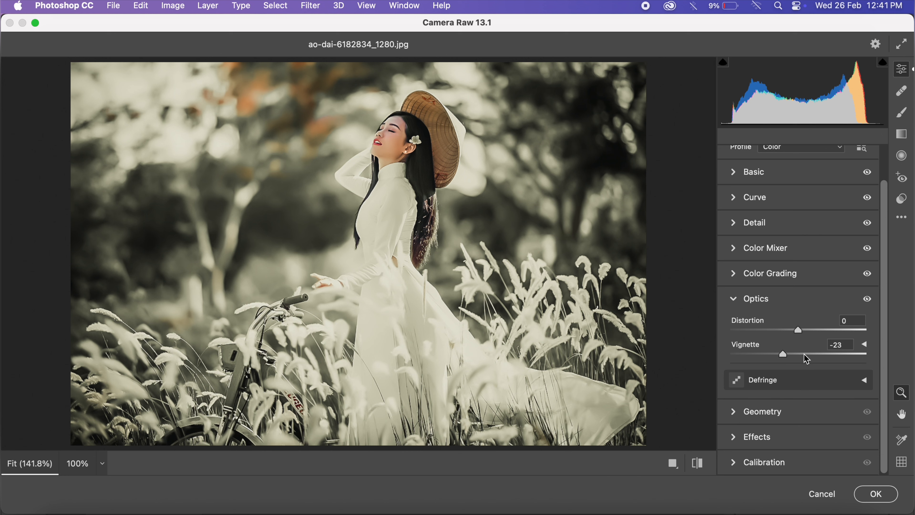
left_click(842, 345)
key("BackSpace")
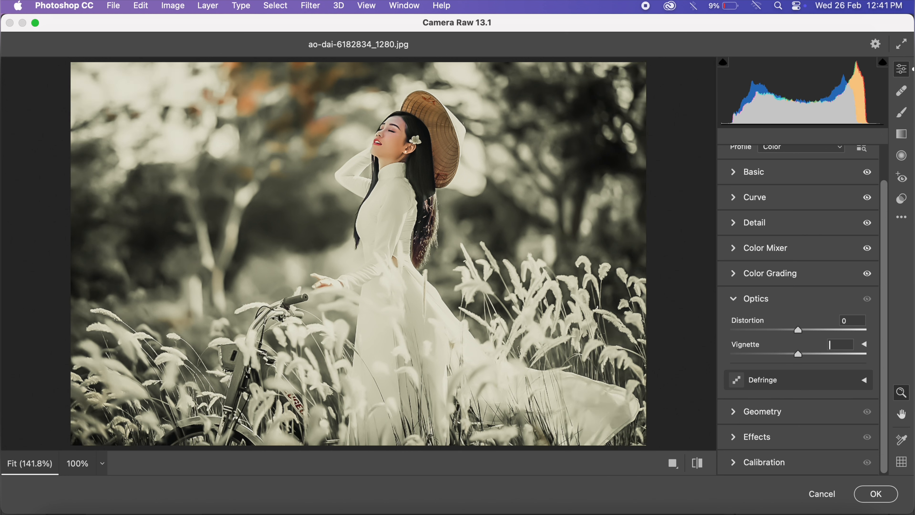
left_click(734, 299)
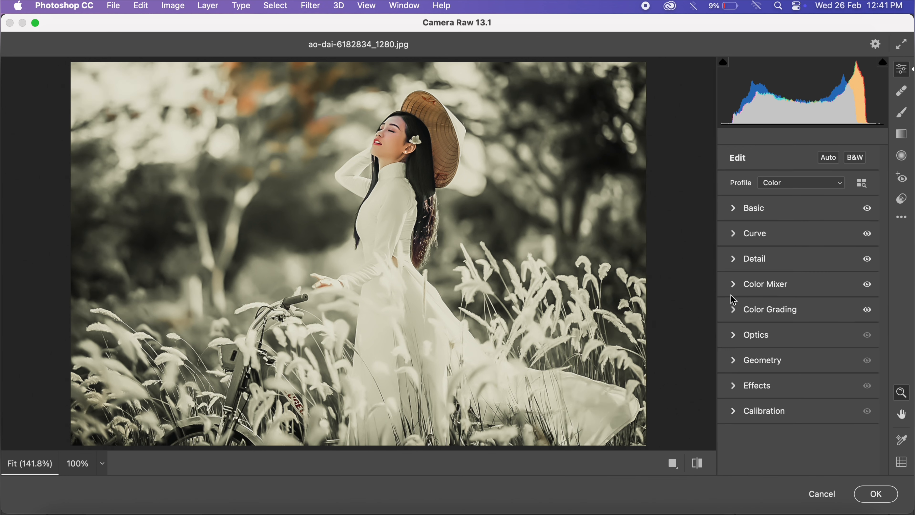
- Darken the photo's edges in Effects with Vignetting at -20 and Feather at 100
left_click(732, 387)
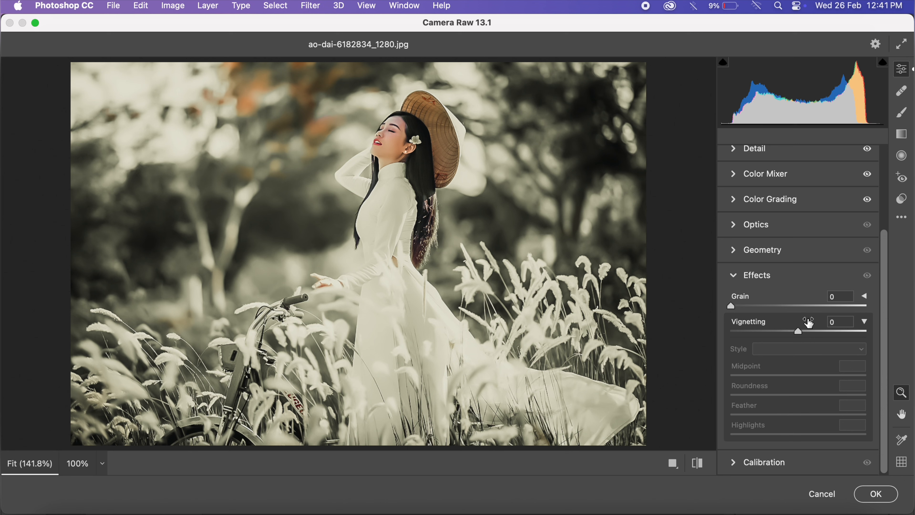
mouse_move(800, 328)
left_mouse_down()
mouse_move(783, 328)
mouse_move(822, 330)
mouse_move(789, 331)
left_mouse_up()
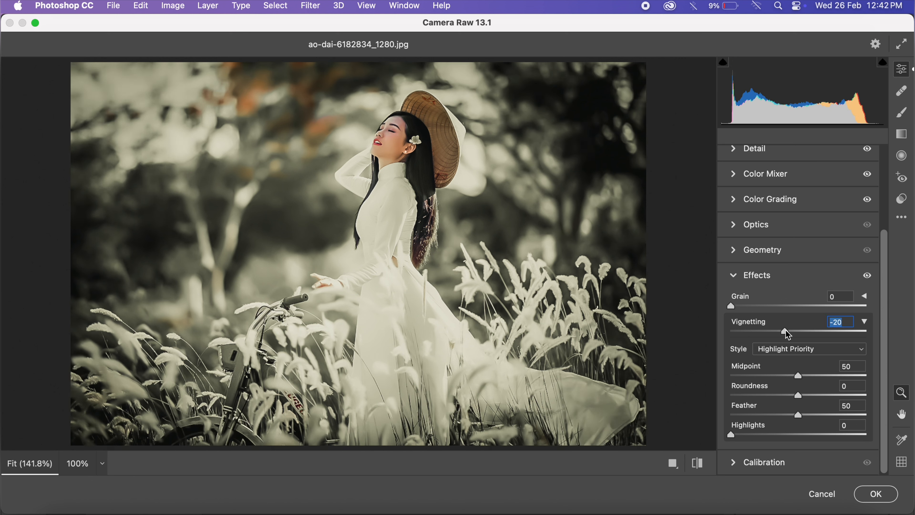
left_click_drag(798, 415, 879, 415)
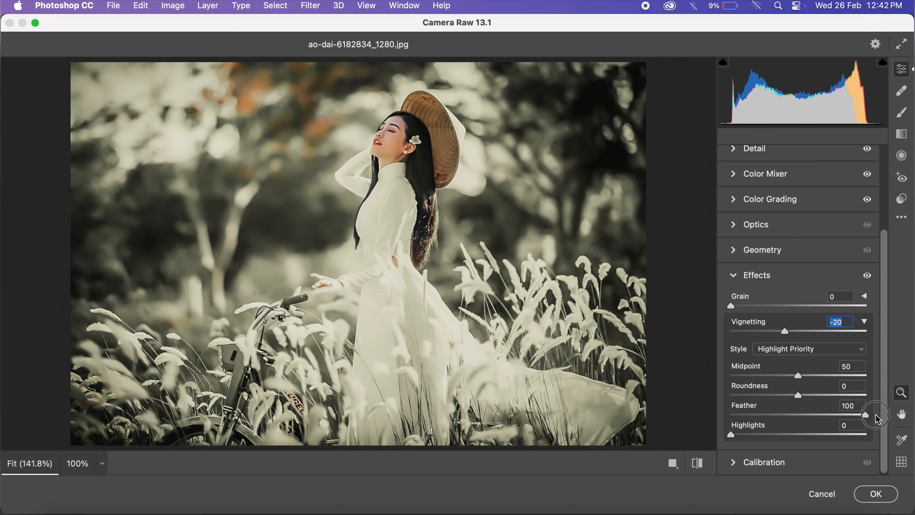
left_click_drag(795, 400, 831, 403)
left_click(865, 322)
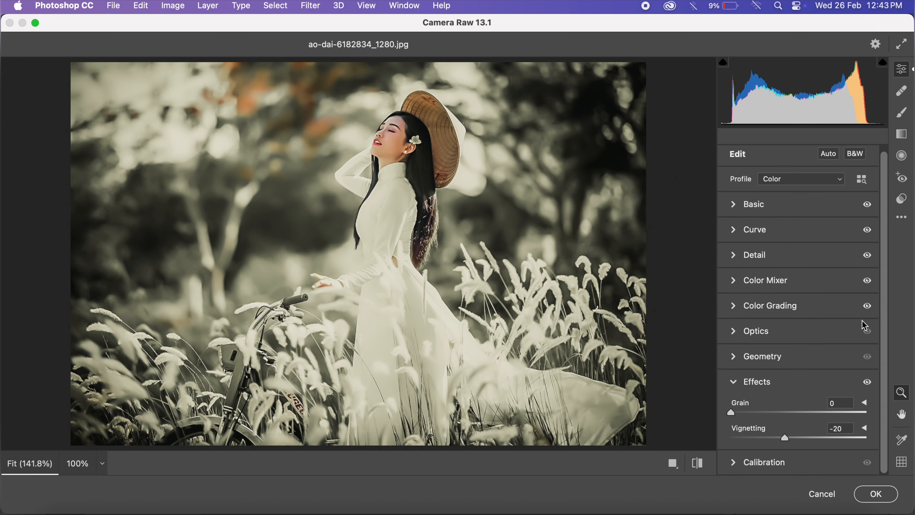
left_click(732, 385)
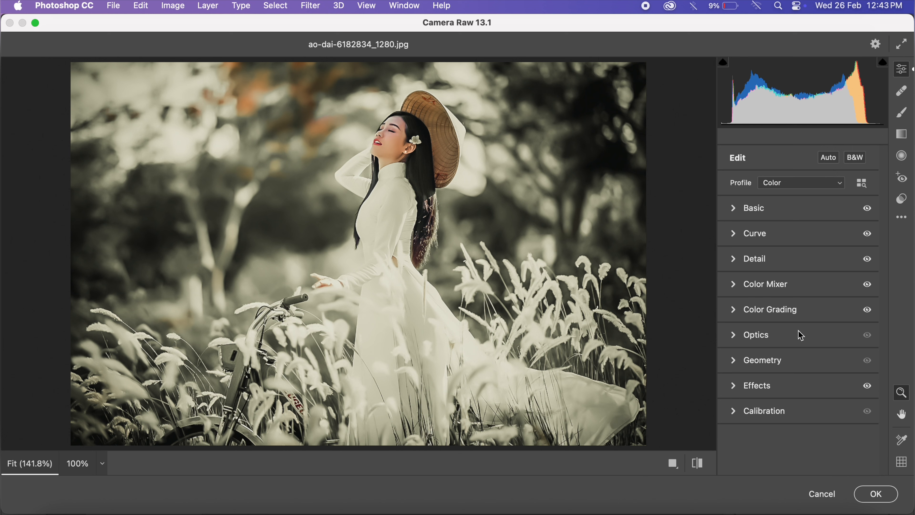
- Calibrate the primaries' hue and saturation: Red +36 and -49, Green +47 and +62, Blue -23 and +100
left_click(734, 414)
left_click_drag(799, 323, 768, 343)
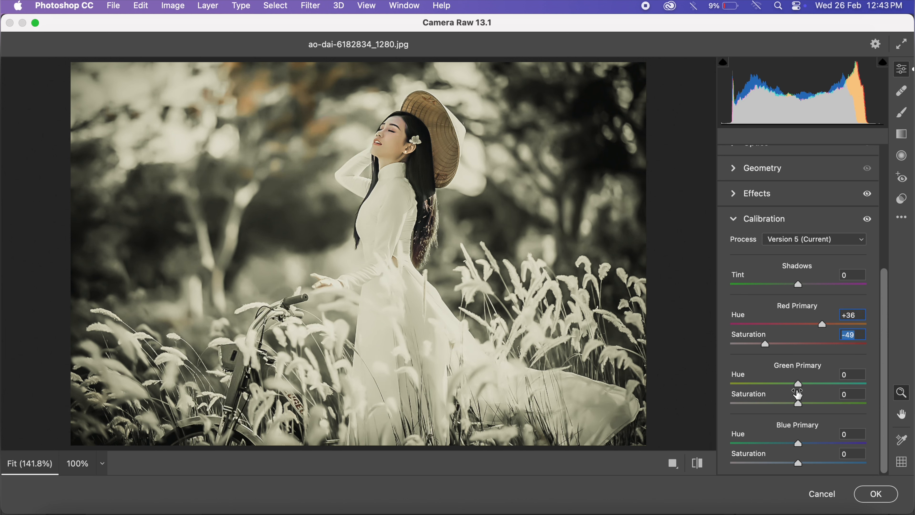
left_click_drag(800, 383, 842, 402)
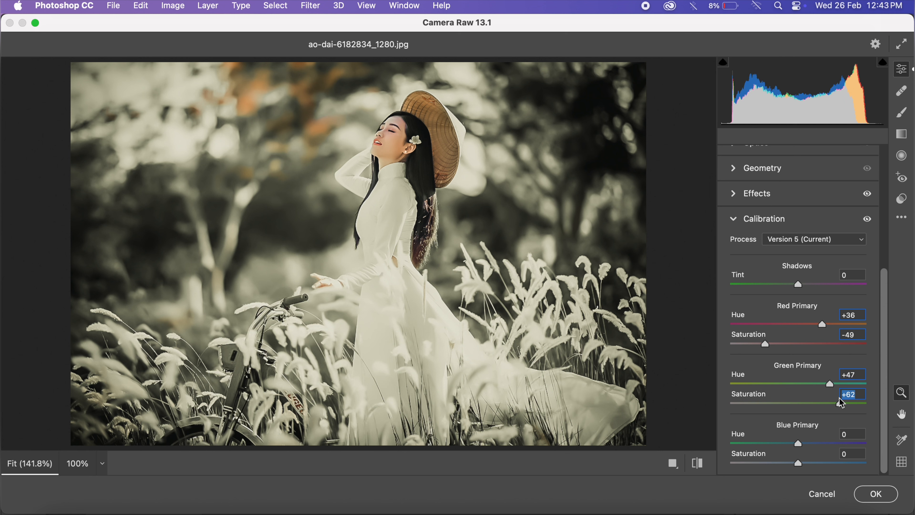
left_click_drag(799, 444, 862, 463)
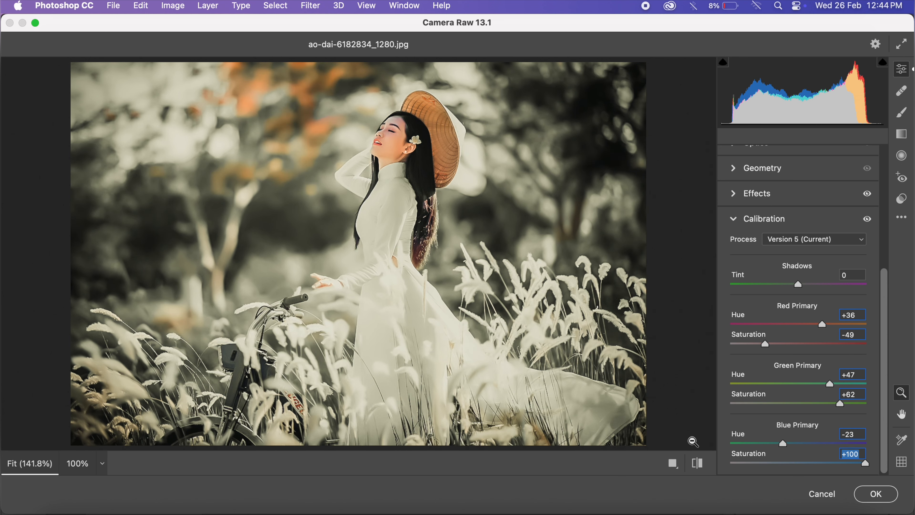
- Compare the graded photo with the original in the Before/After Left/Right and split views
left_click(678, 466)
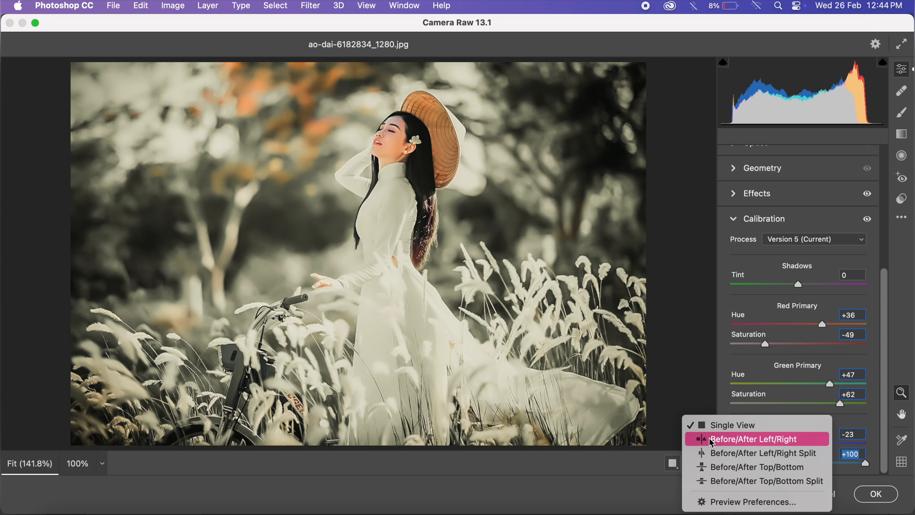
left_click(709, 437)
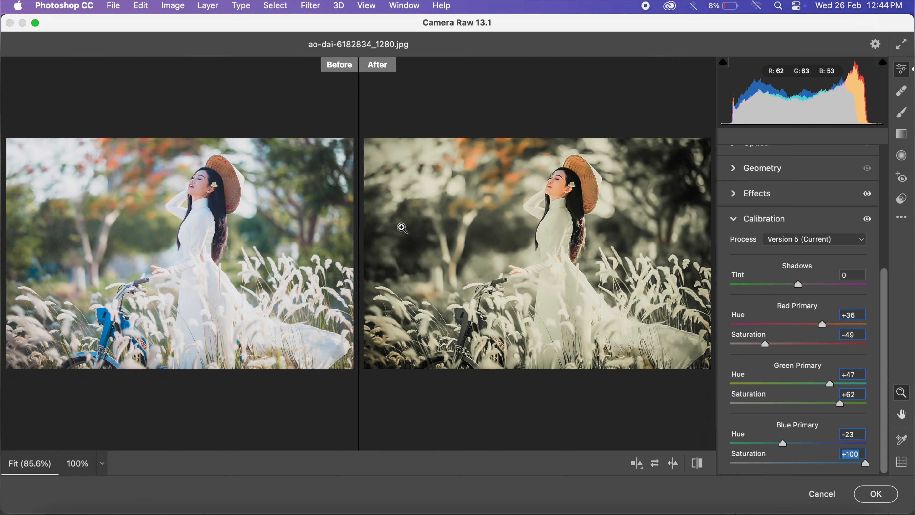
left_click(637, 463)
scroll(420, 145, "right", 5)
scroll(420, 145, "left", 5)
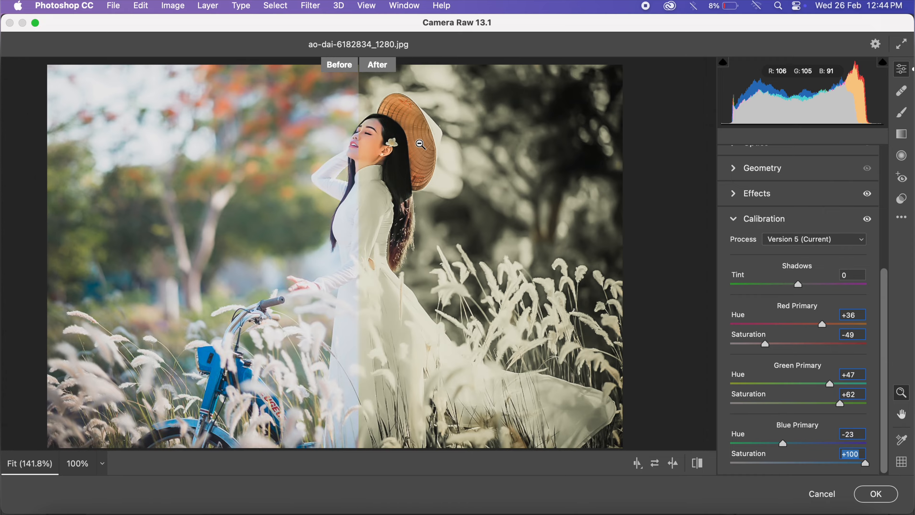
scroll(420, 145, "right", 3)
scroll(421, 145, "right", 2)
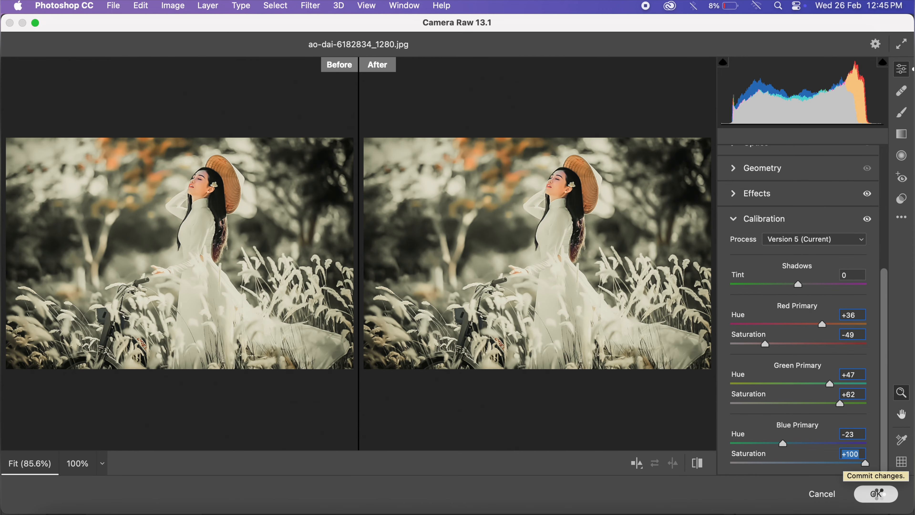
- Apply the Camera Raw adjustments and hide Layer 1 to compare with the original photo
left_click(876, 494)
left_click(746, 144)
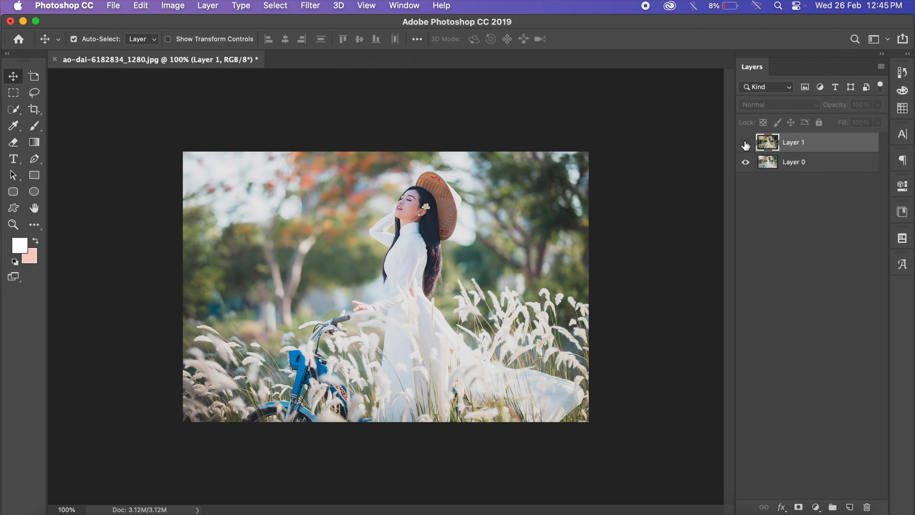